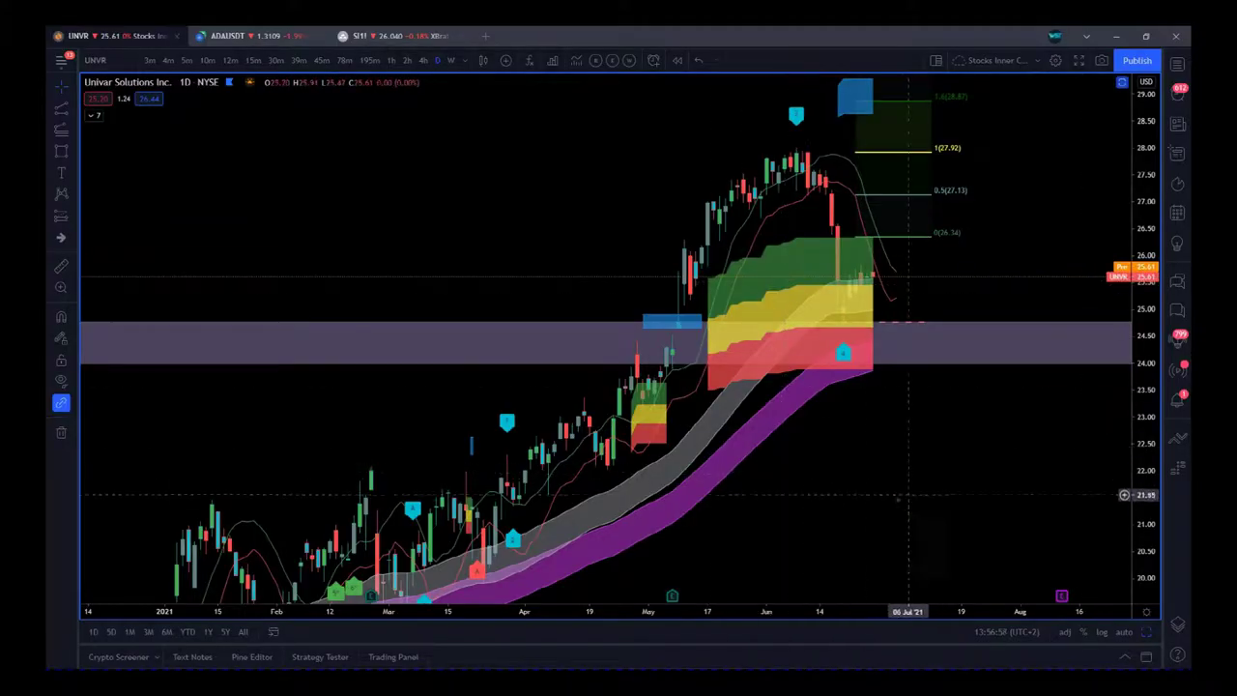
Pan and rescale the time axis to review earlier dates and recentre the rally
drag(906, 495, 1005, 502)
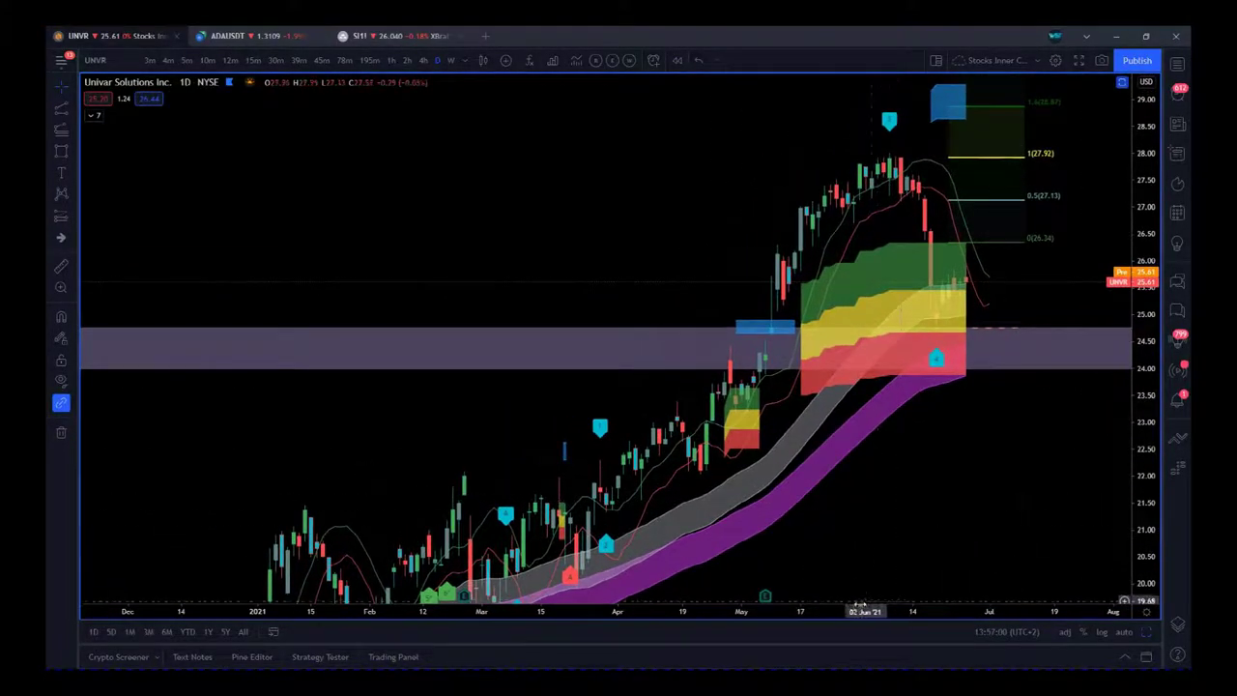
drag(859, 619, 607, 619)
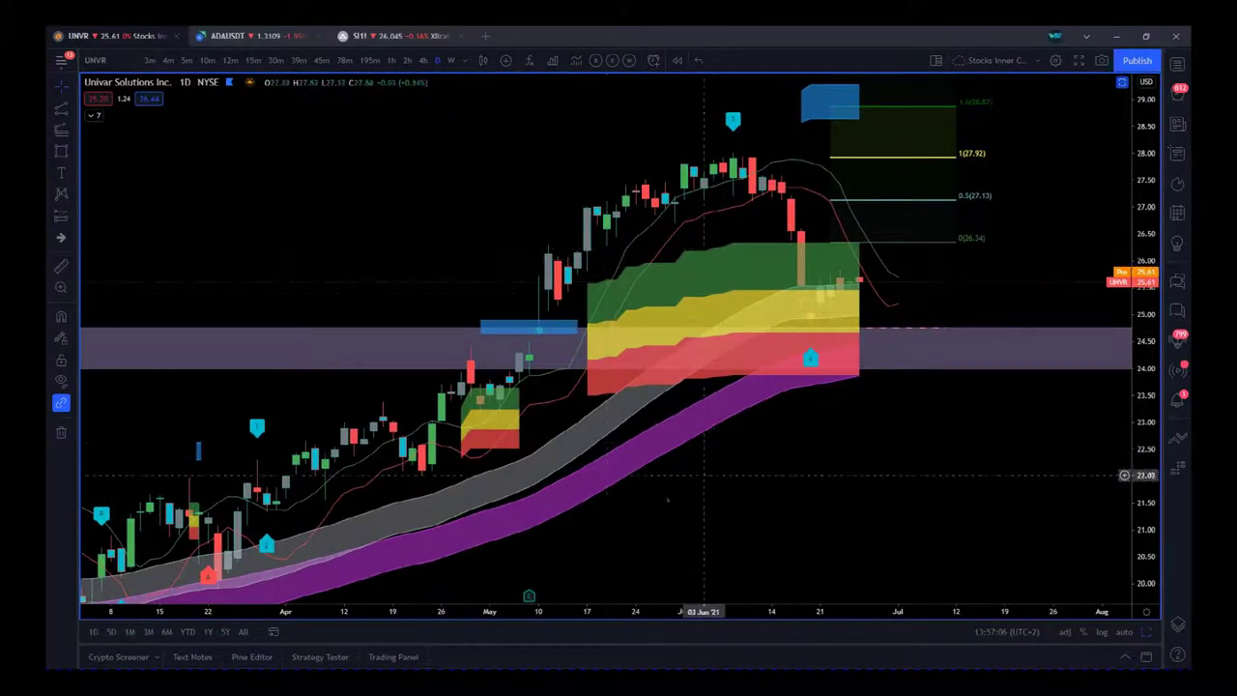
drag(638, 543, 687, 531)
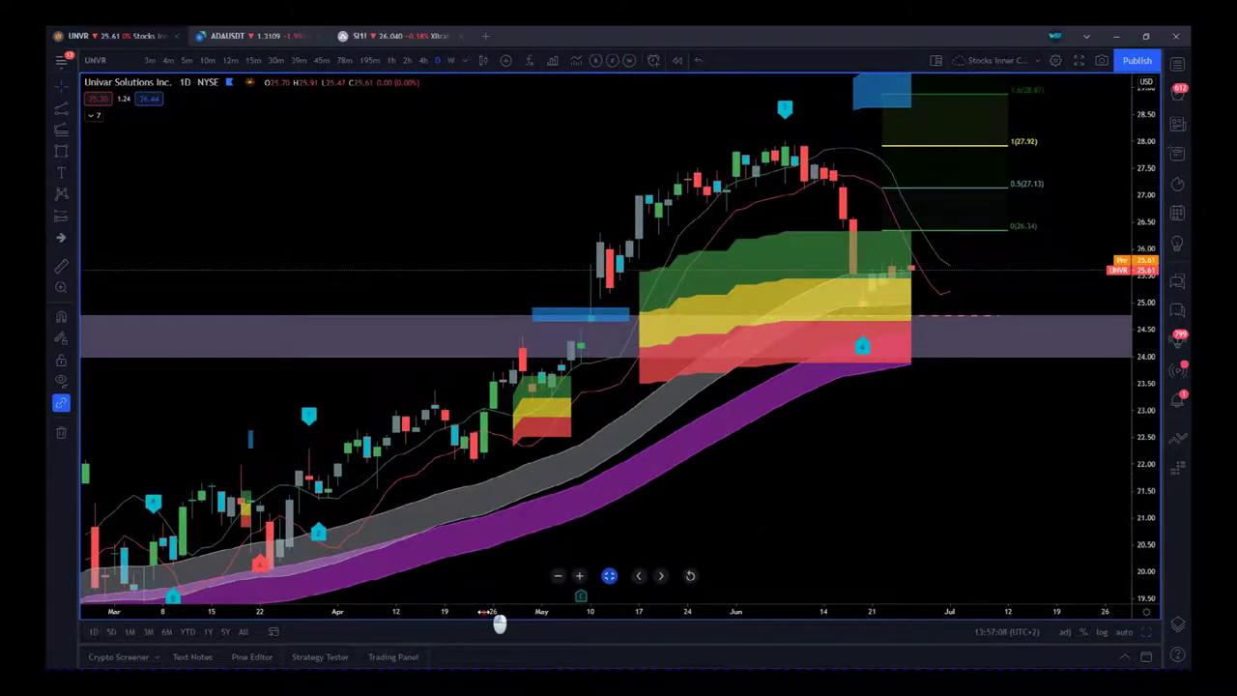
drag(498, 624, 599, 624)
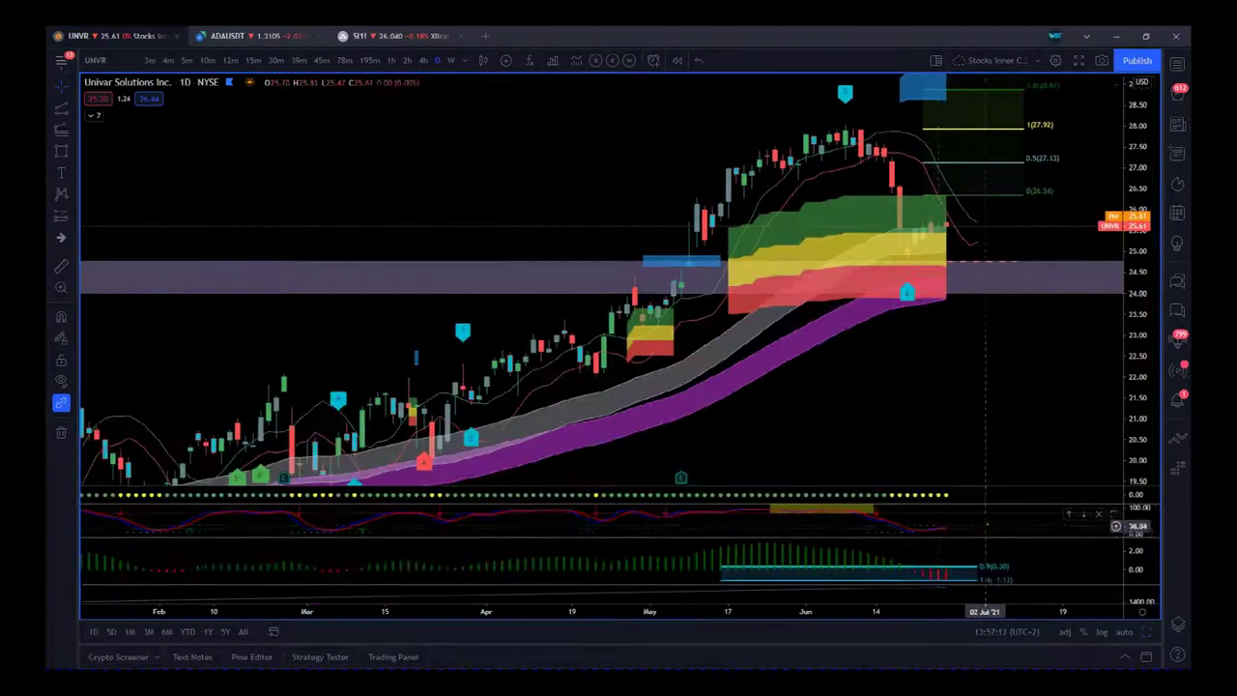
mouse_move(999, 400)
mouse_down()
mouse_move(879, 403)
mouse_move(884, 415)
mouse_up()
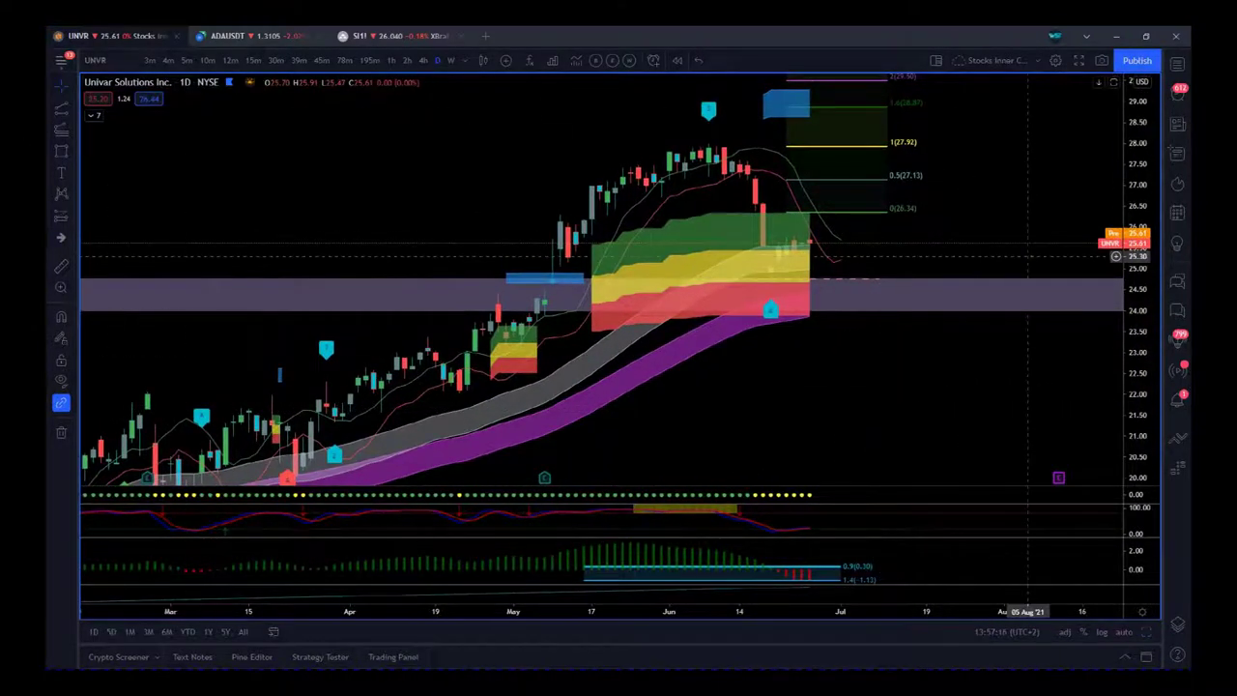
scroll(773, 289, down, 1)
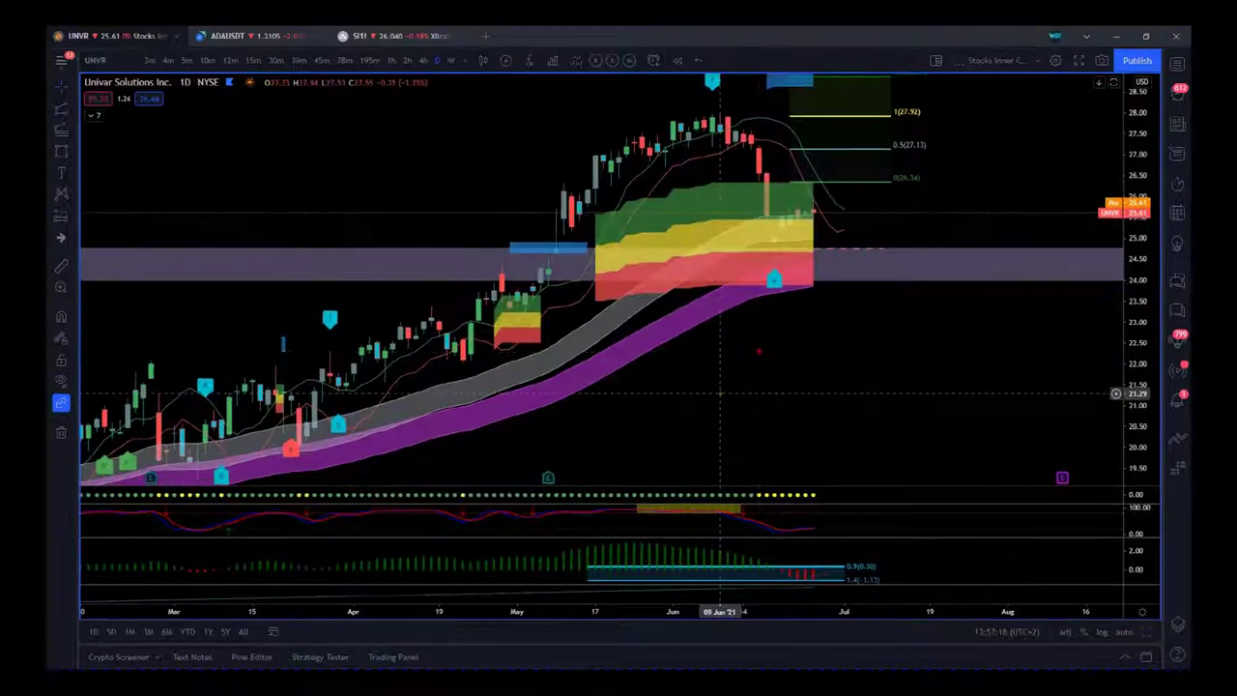
Zoom out to years of UNVR history, then focus on May–June with a taller price scale
drag(511, 611, 1072, 637)
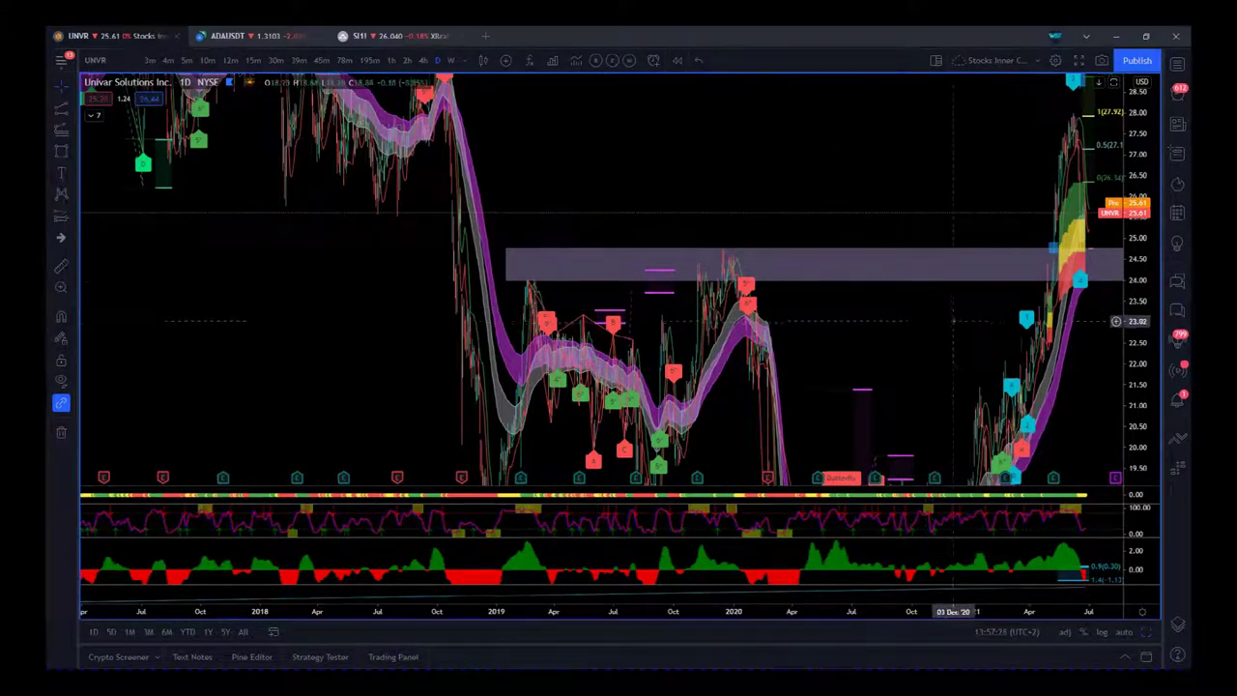
drag(956, 386, 792, 387)
drag(890, 611, 415, 610)
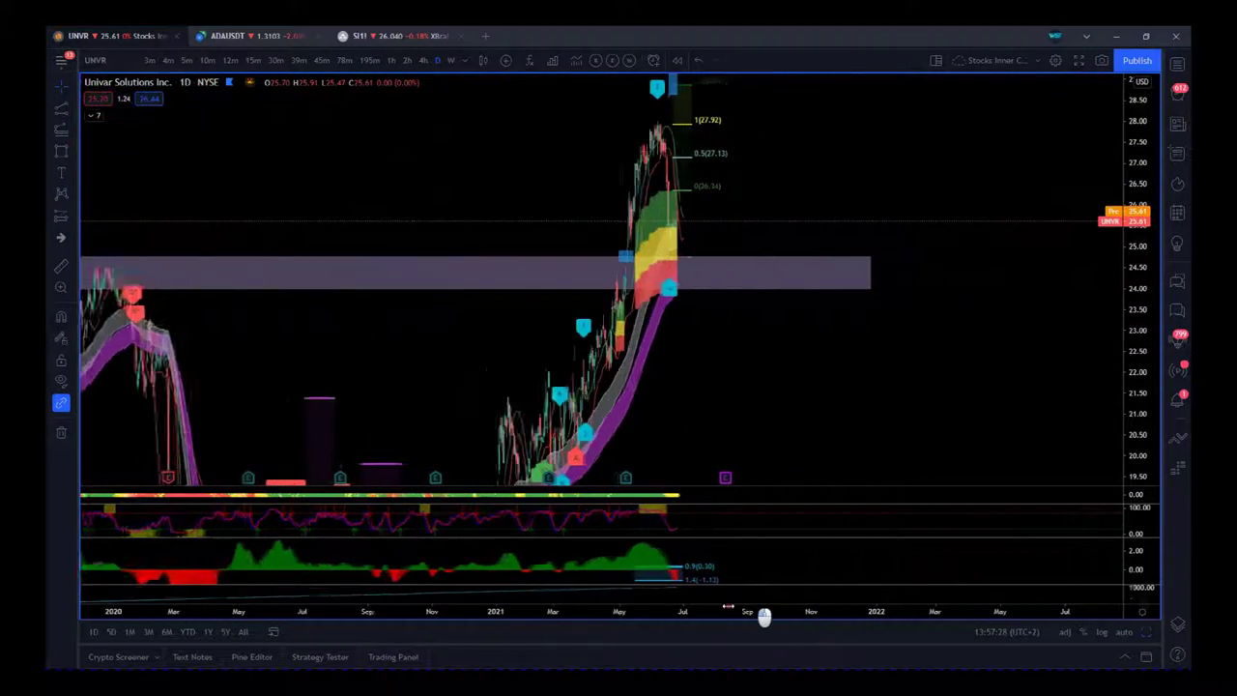
scroll(586, 358, down, 5)
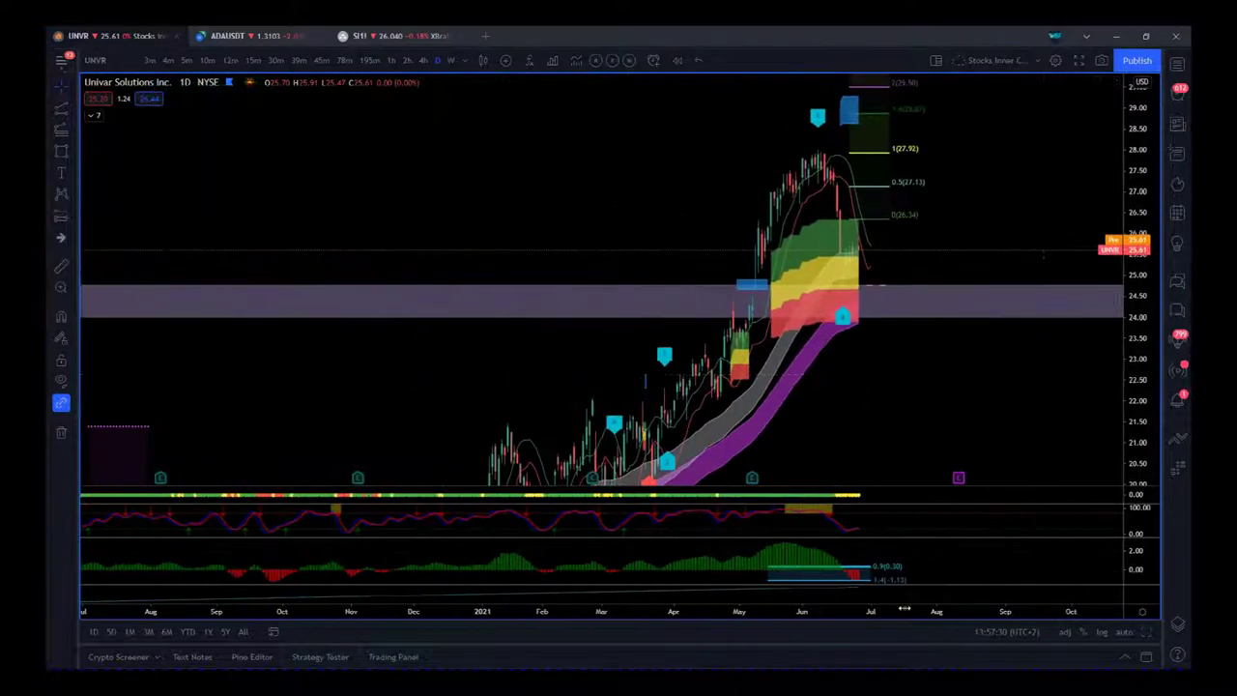
drag(904, 611, 667, 611)
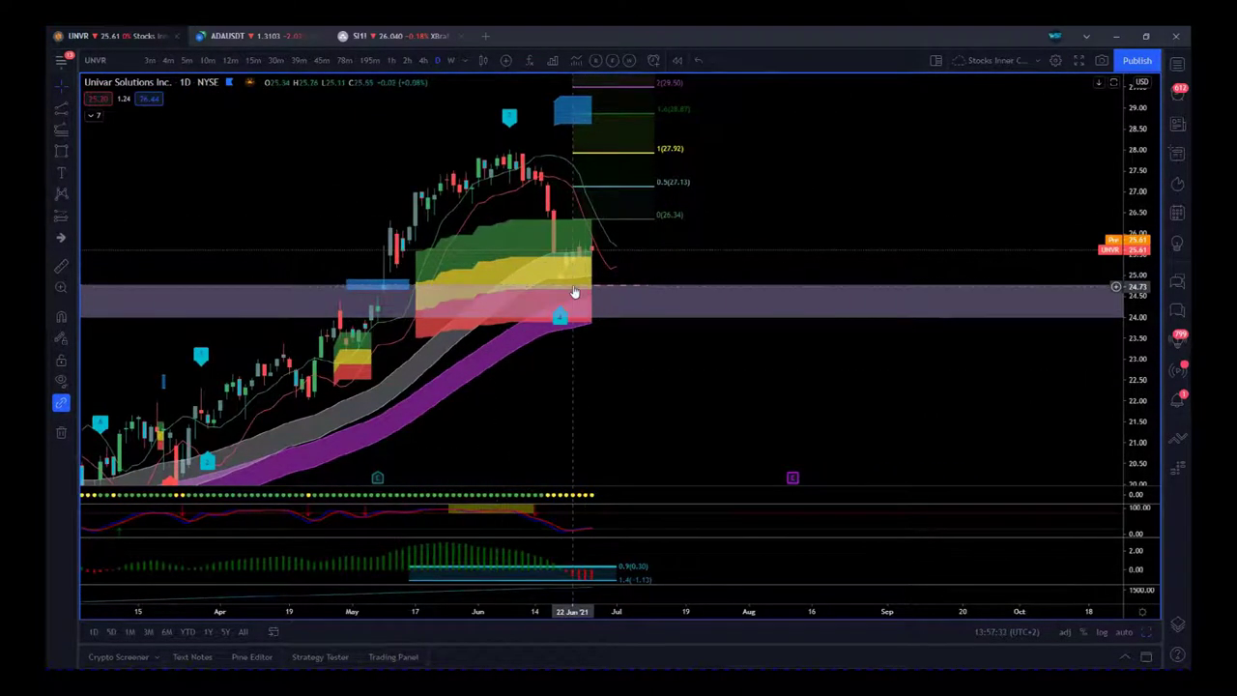
scroll(869, 409, down, 3)
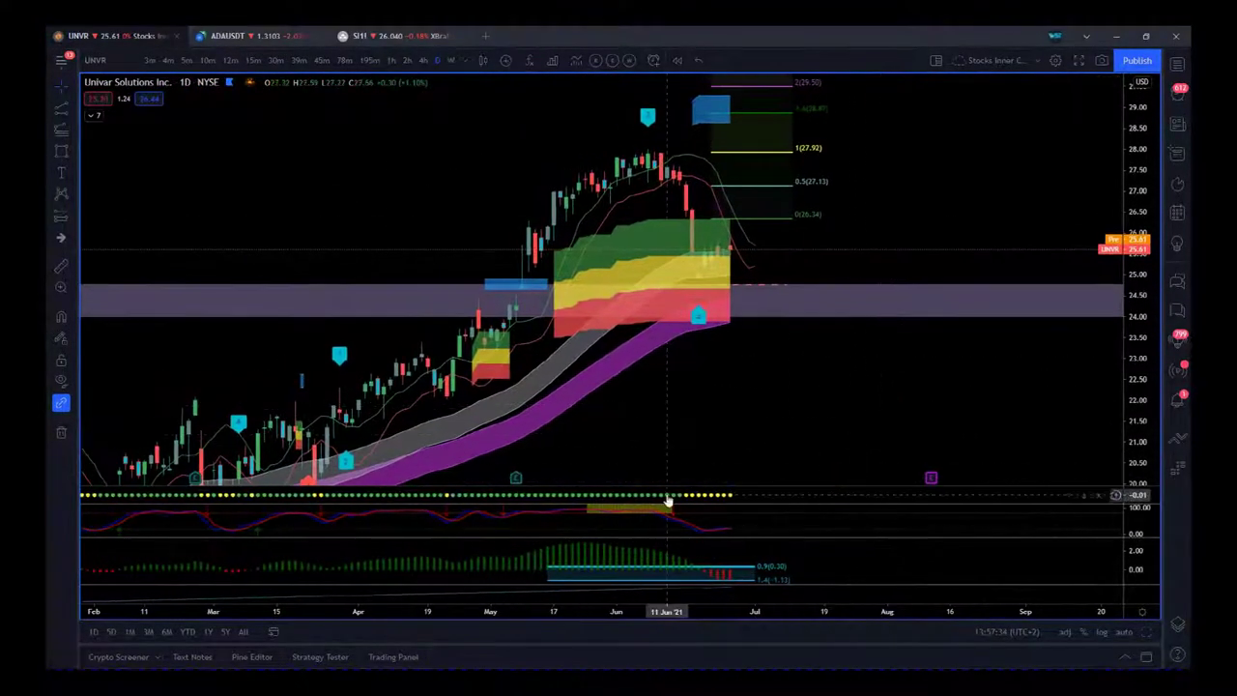
mouse_move(730, 611)
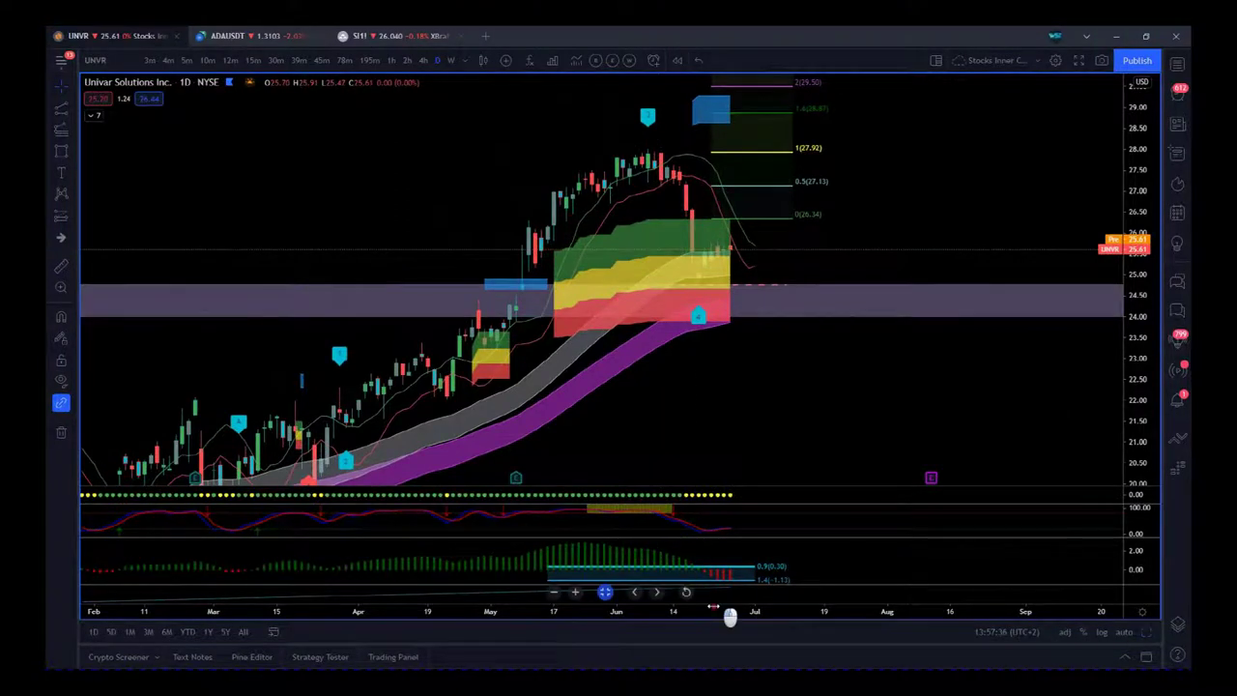
drag(729, 618, 618, 611)
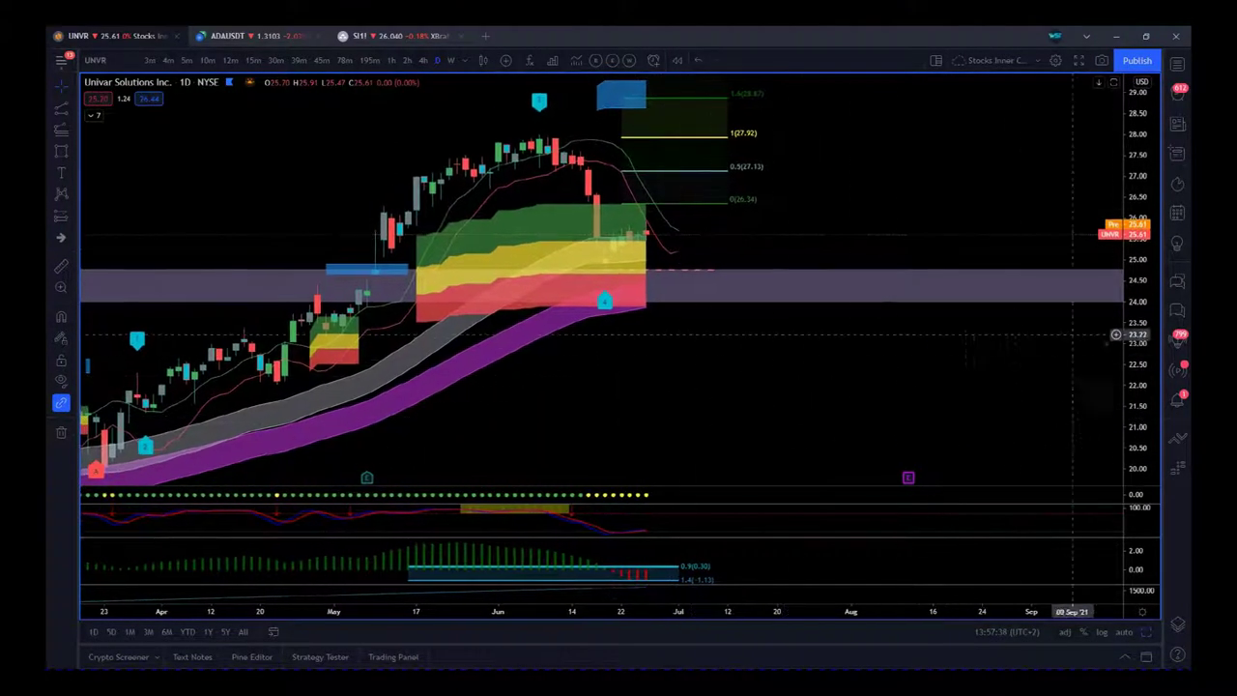
drag(1138, 348, 1138, 396)
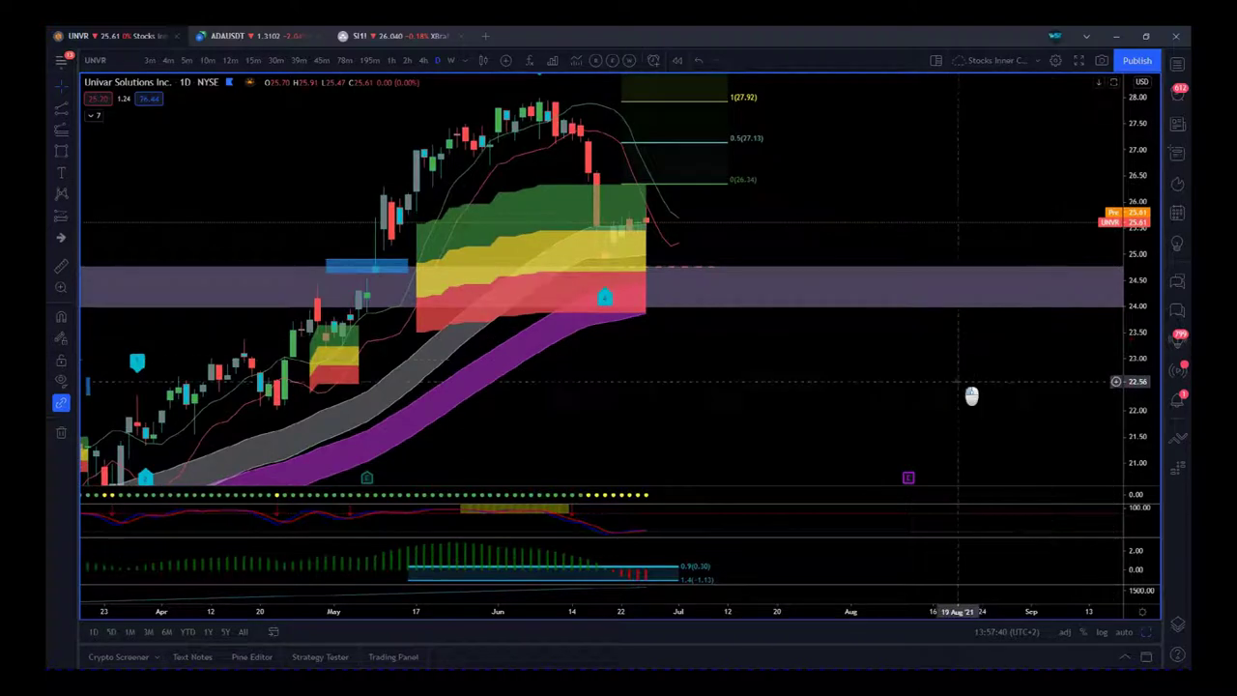
drag(971, 395, 1005, 454)
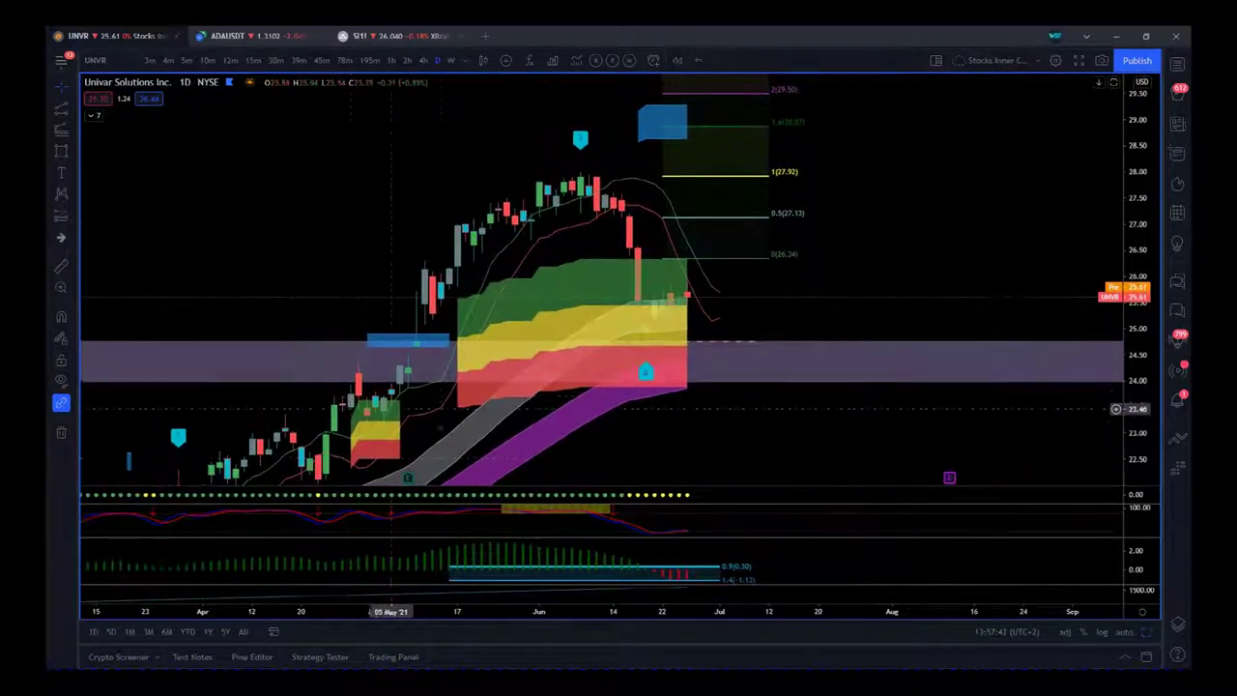
click(483, 442)
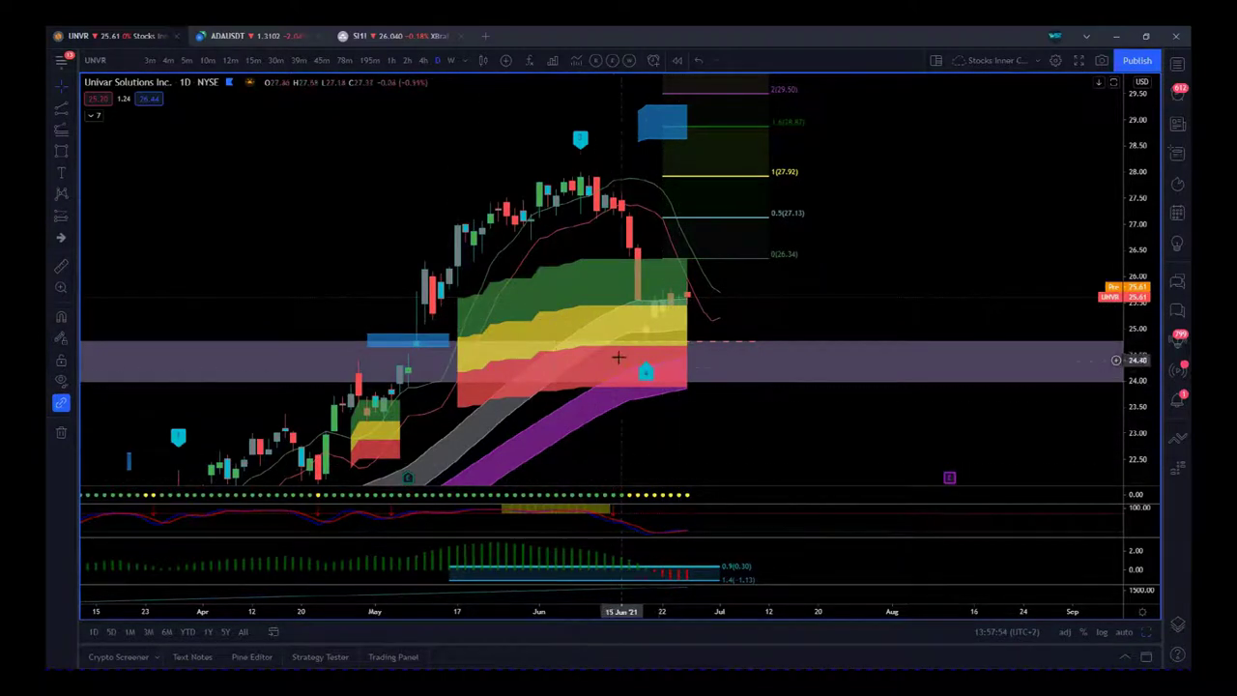
drag(754, 444, 906, 426)
drag(891, 626, 740, 613)
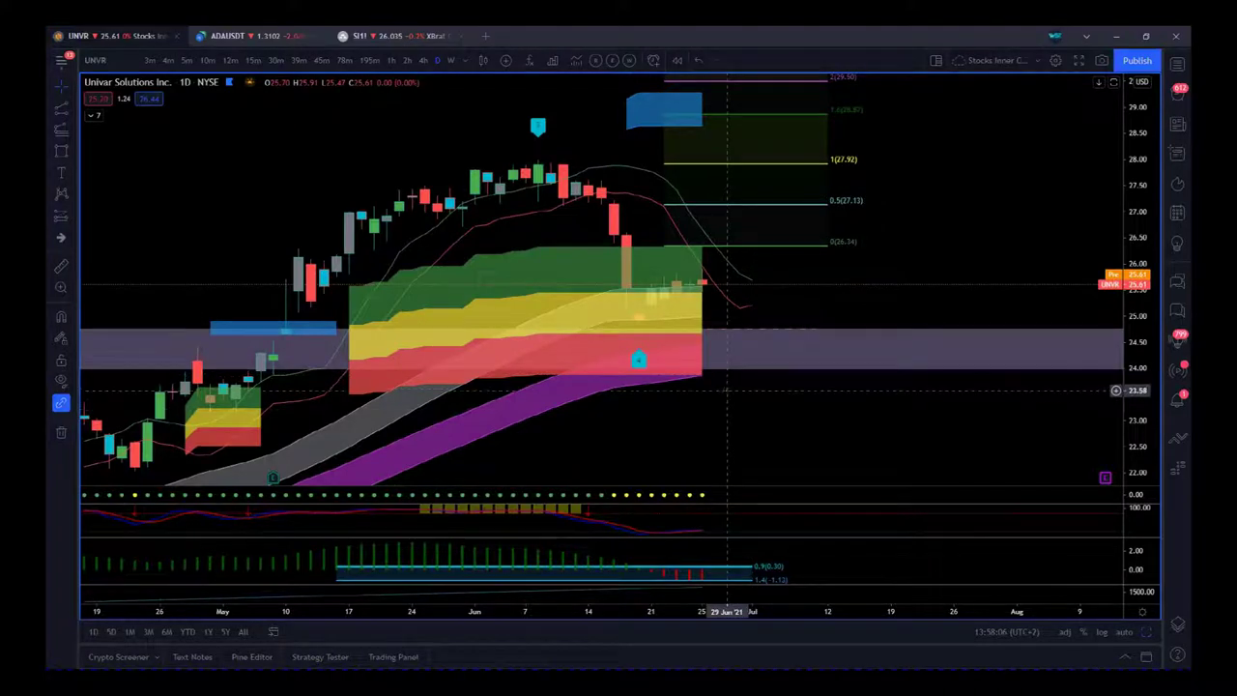
drag(763, 425, 872, 359)
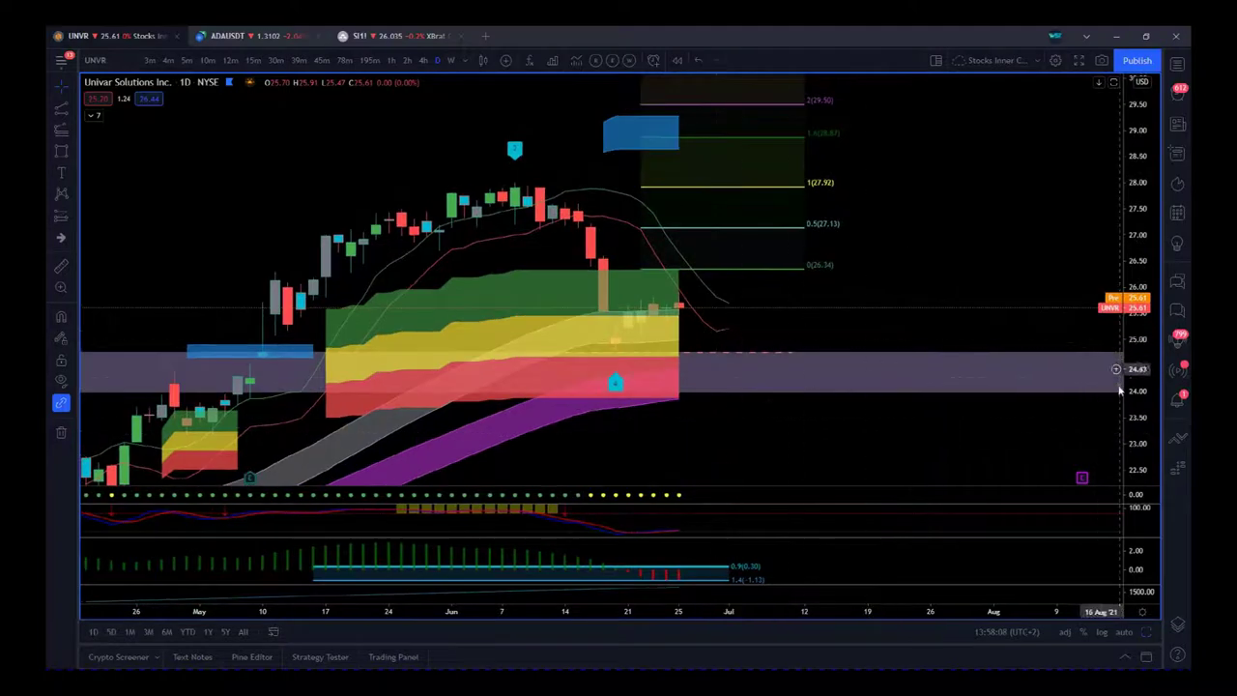
drag(1138, 424, 1138, 386)
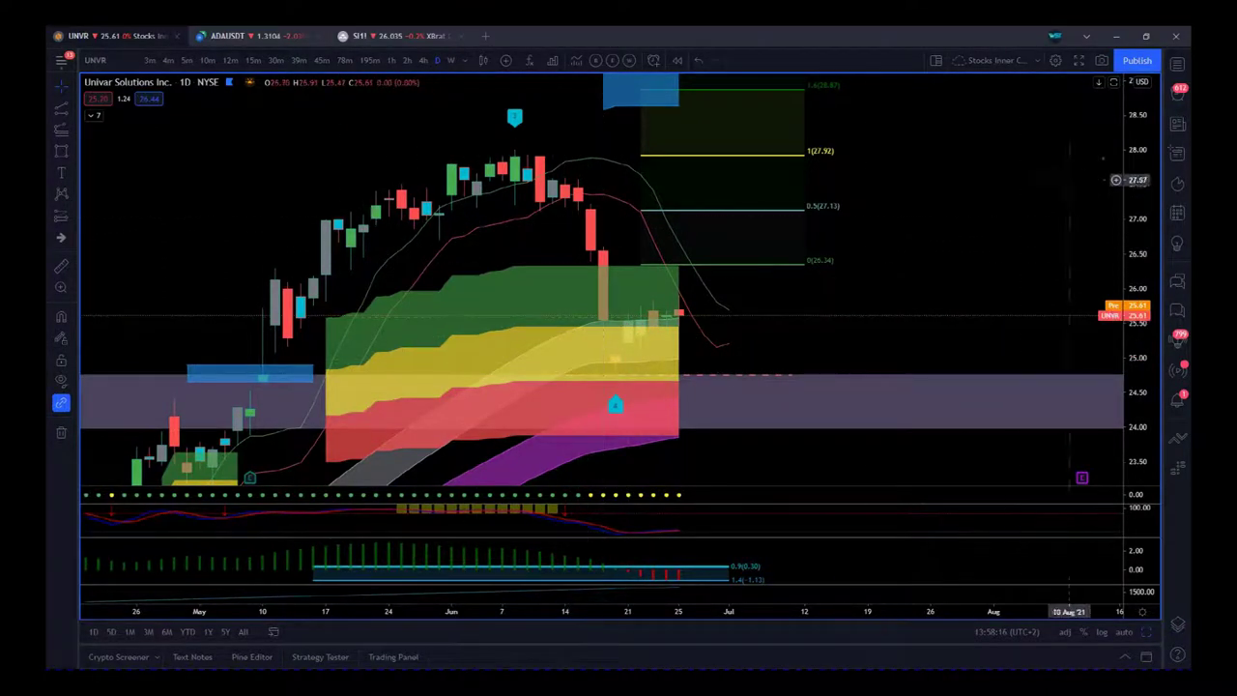
drag(1137, 131, 1137, 114)
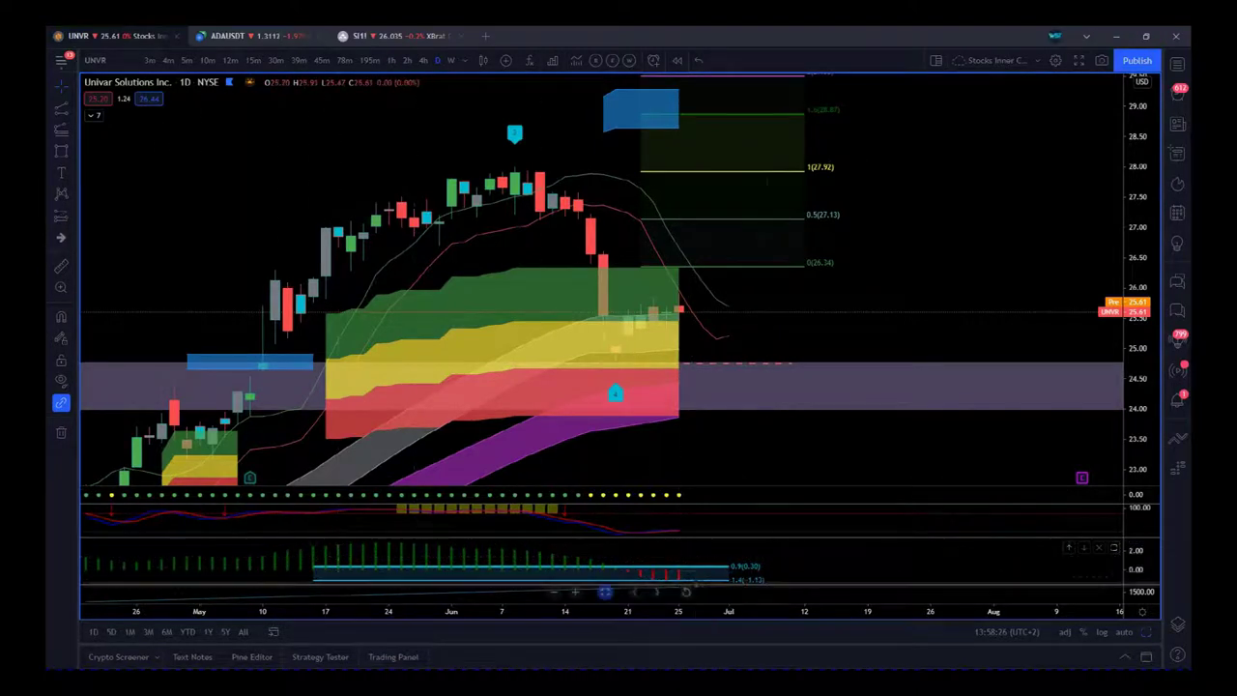
mouse_move(666, 570)
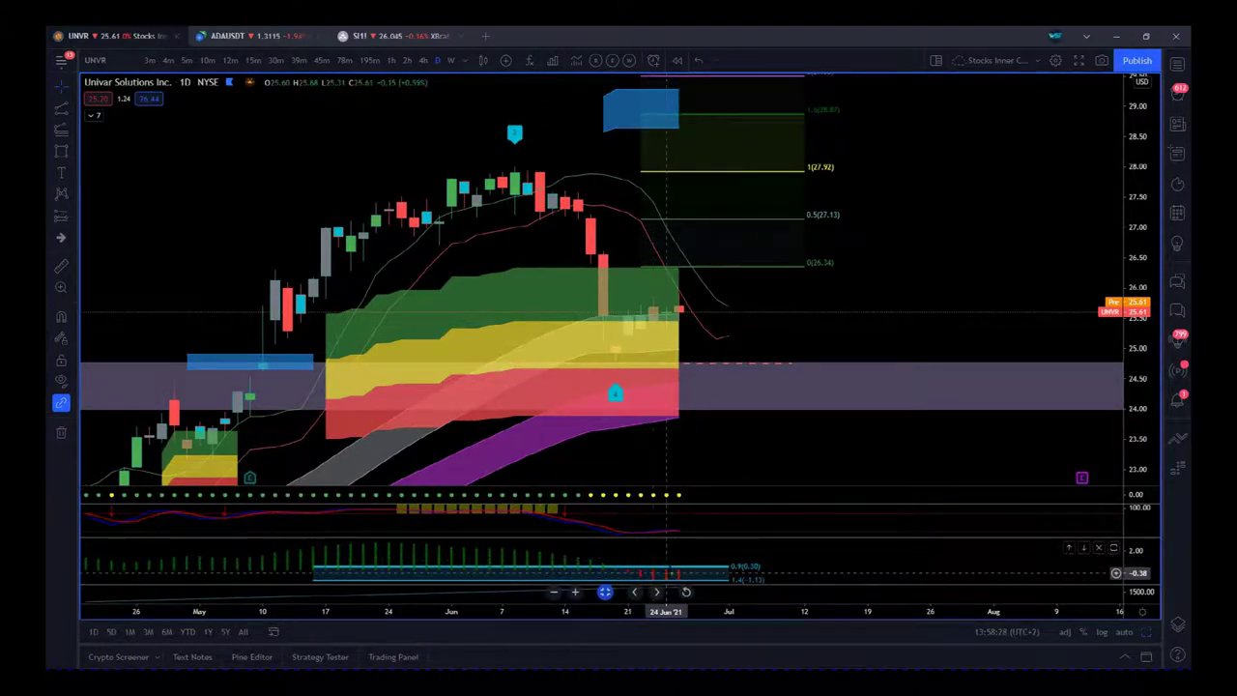
Shift the two lower pane dividers to enlarge the oscillator pane above the histogram
drag(786, 537, 786, 526)
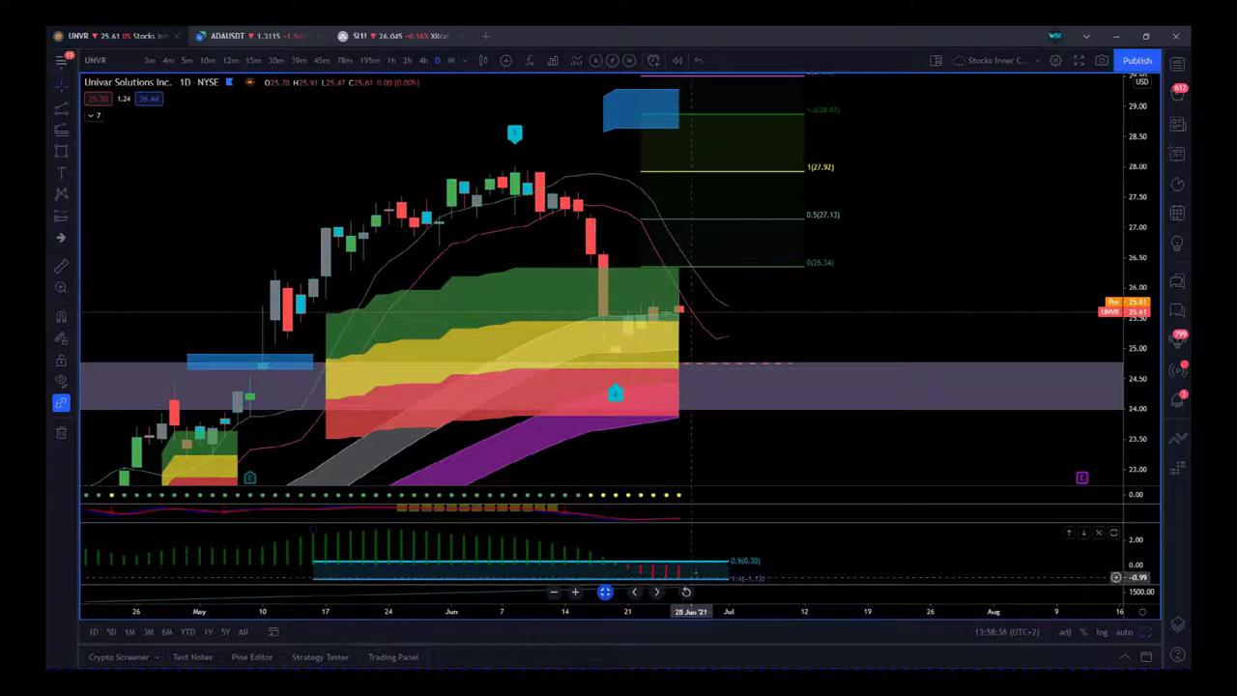
drag(767, 524, 776, 553)
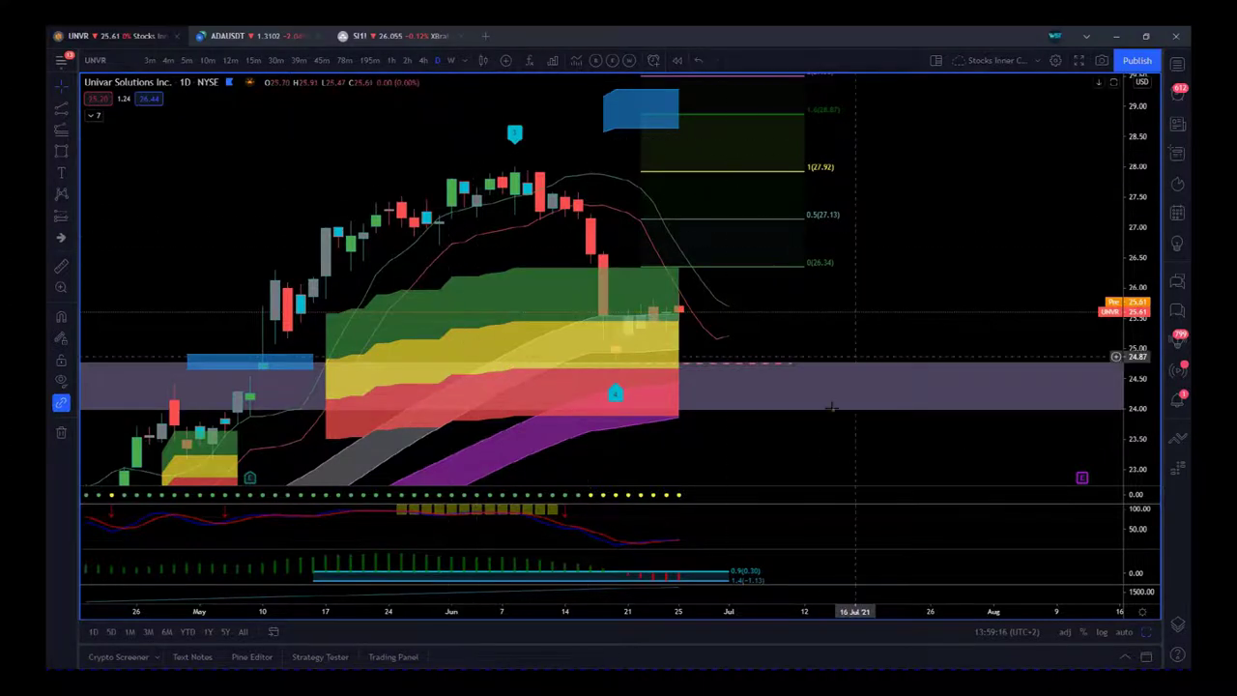
drag(729, 456, 773, 442)
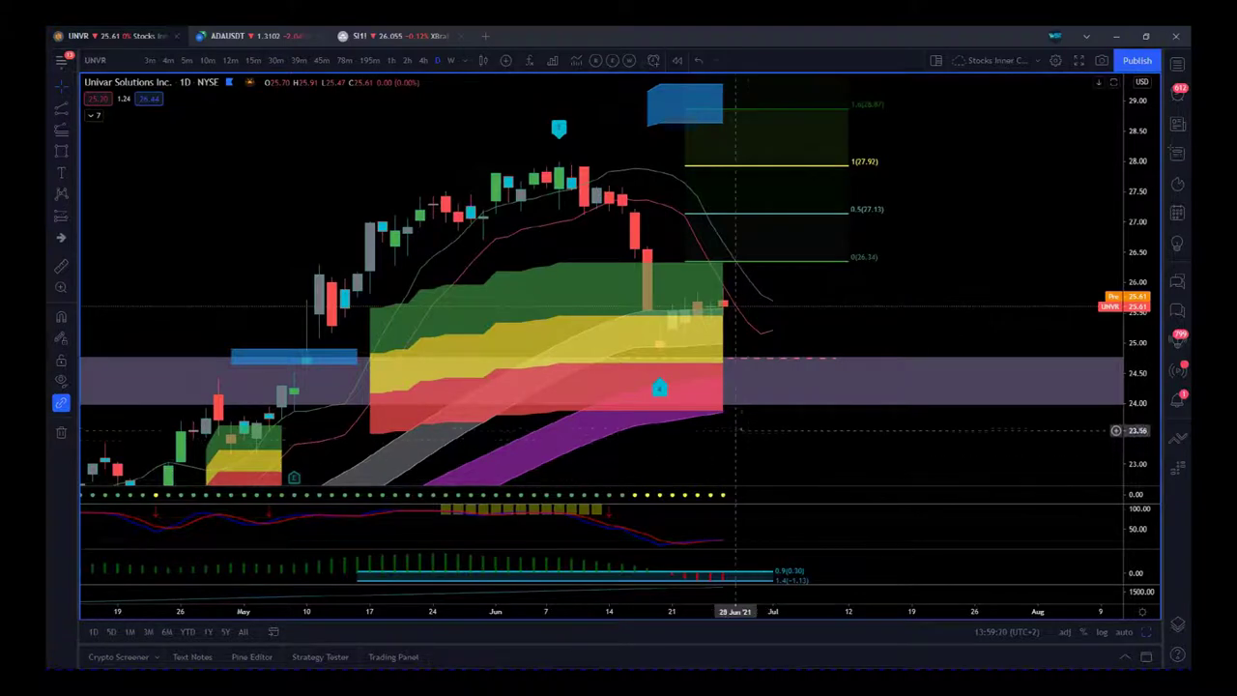
drag(747, 425, 751, 442)
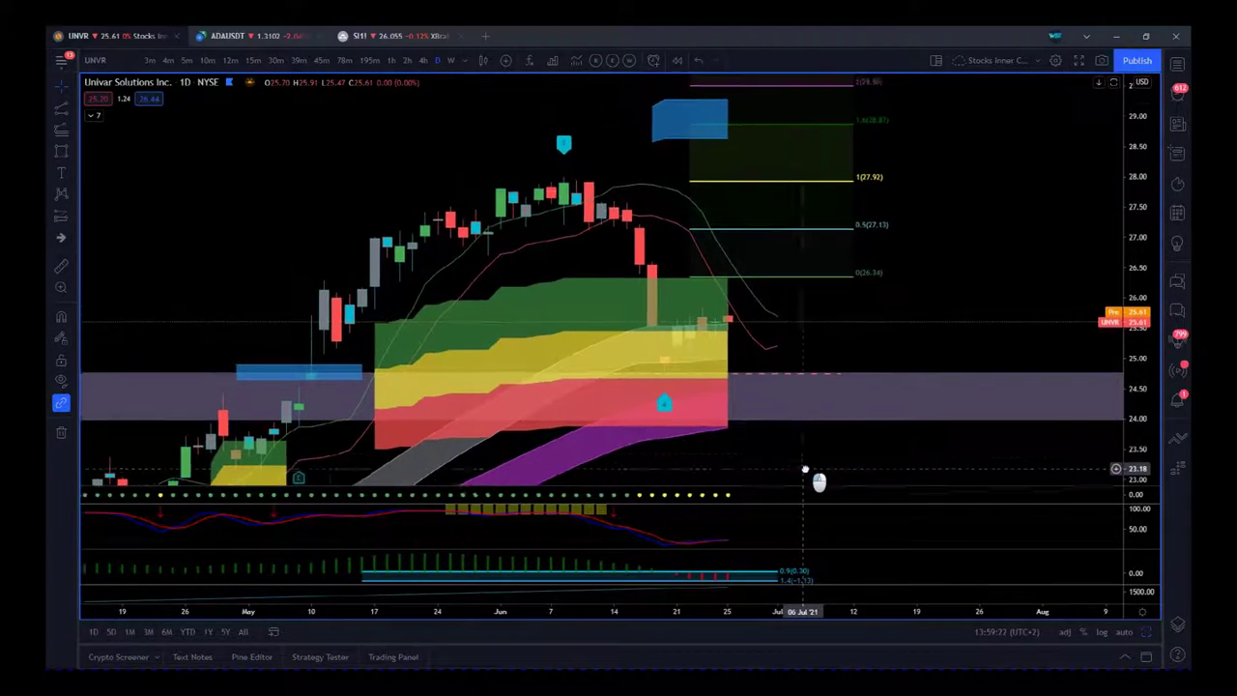
drag(751, 619, 599, 610)
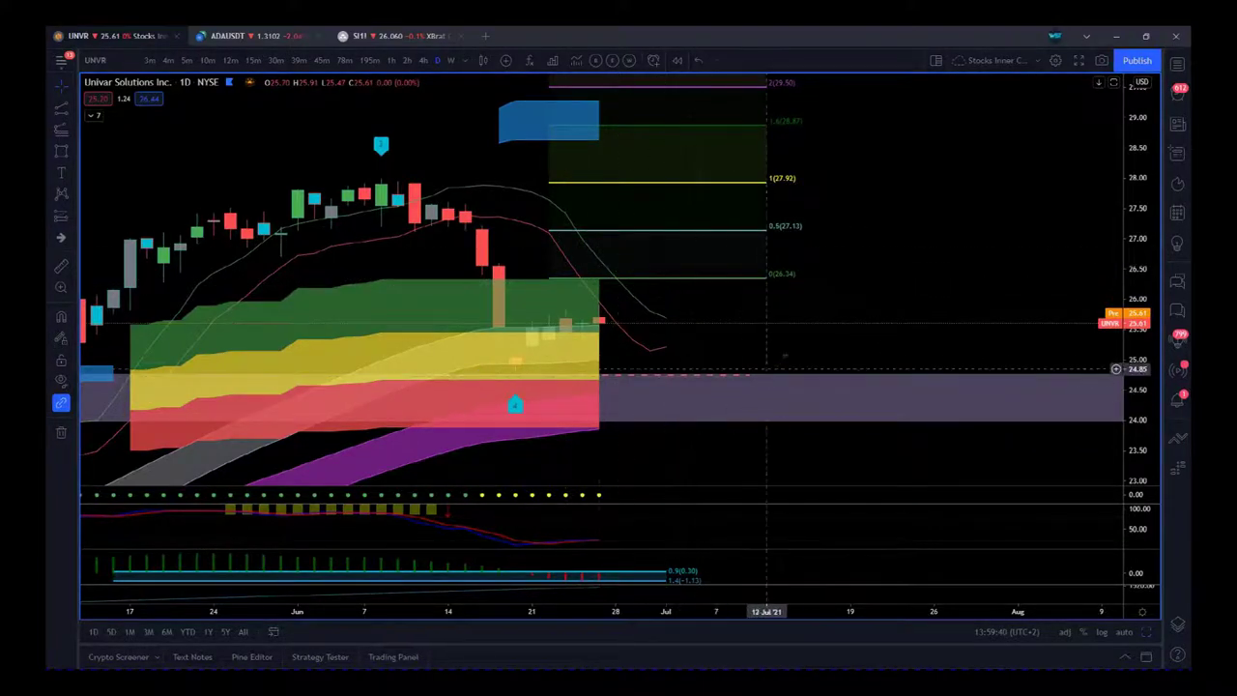
drag(794, 360, 918, 359)
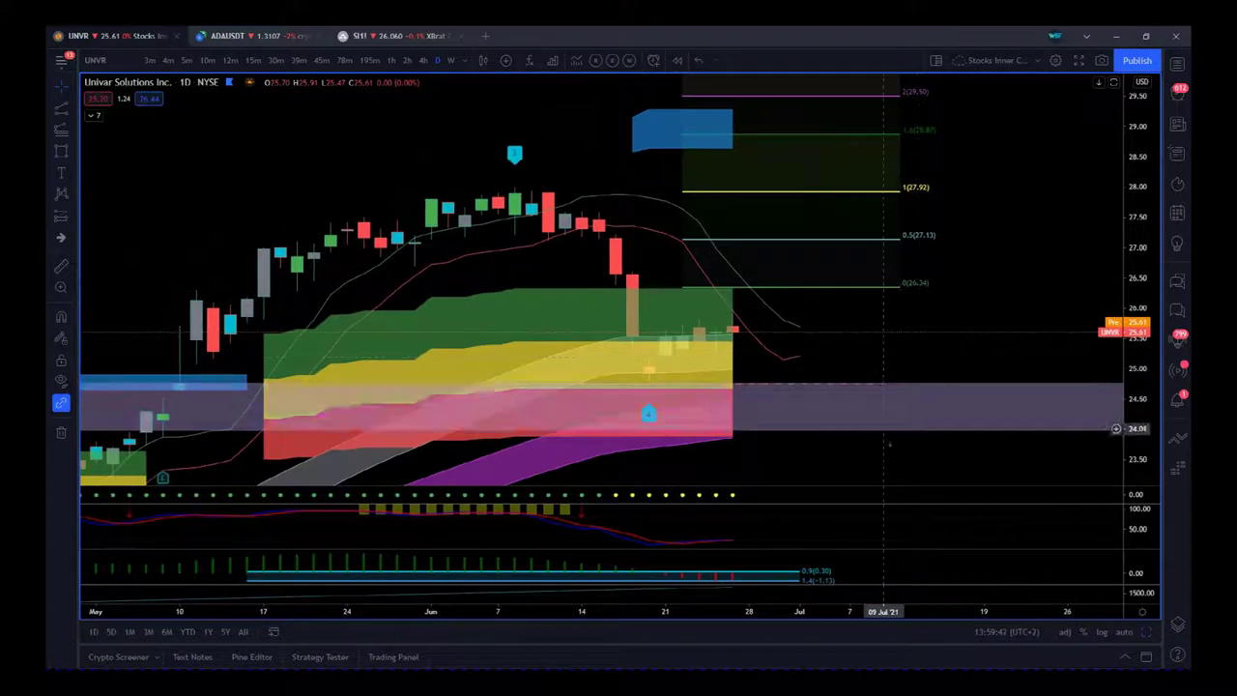
drag(889, 454, 866, 454)
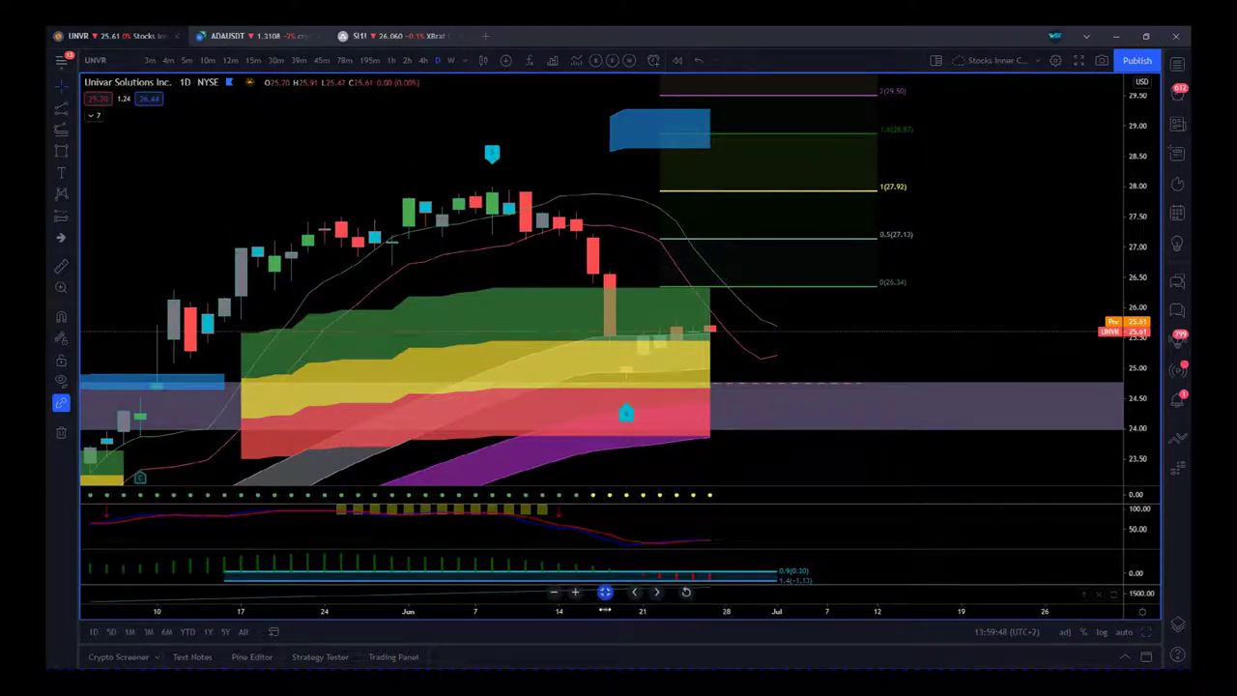
drag(601, 611, 744, 616)
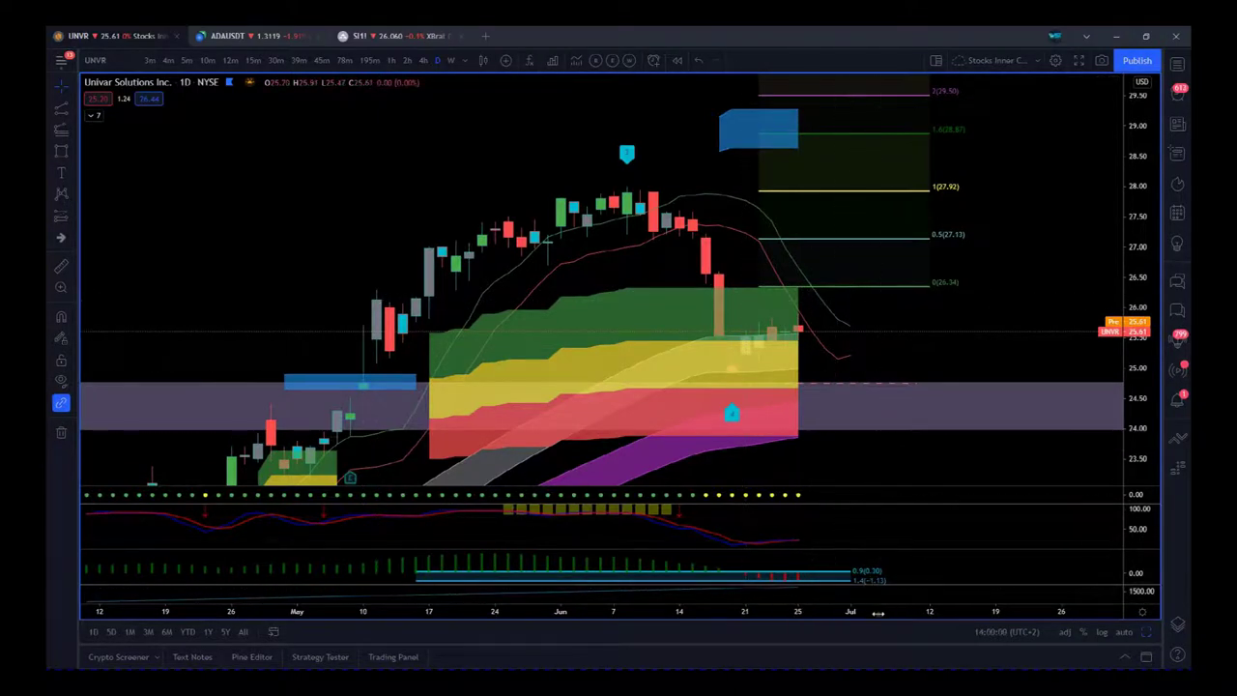
drag(877, 612, 831, 613)
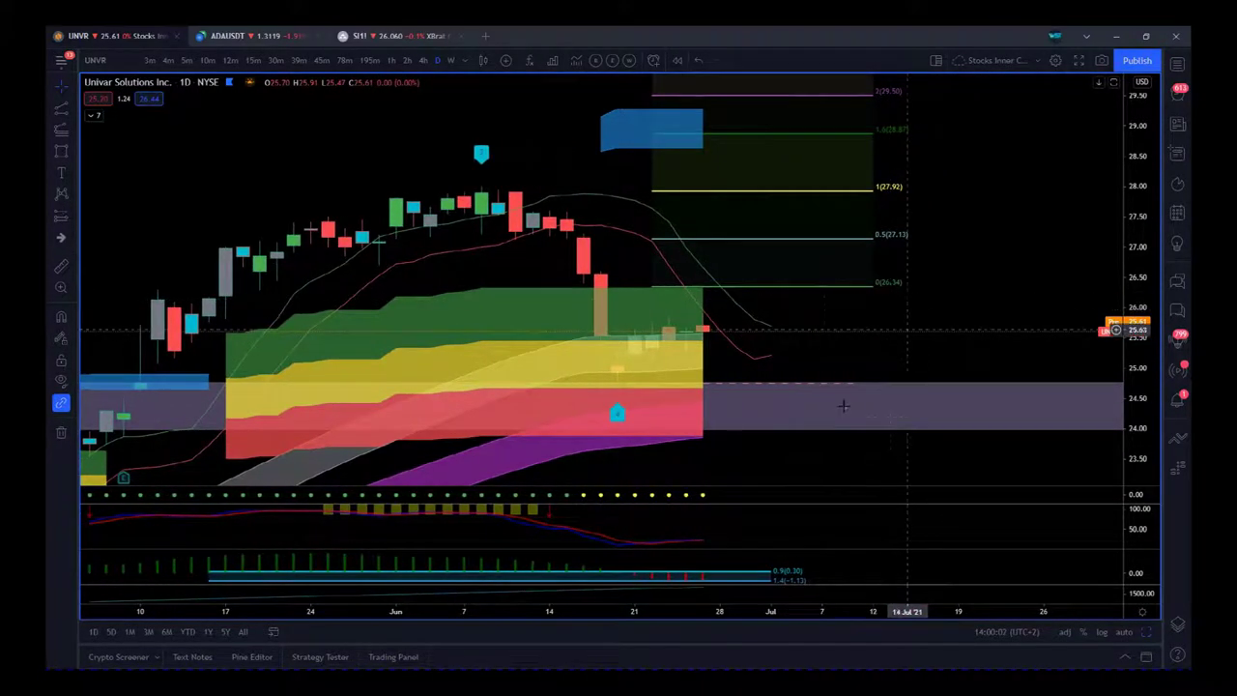
click(601, 389)
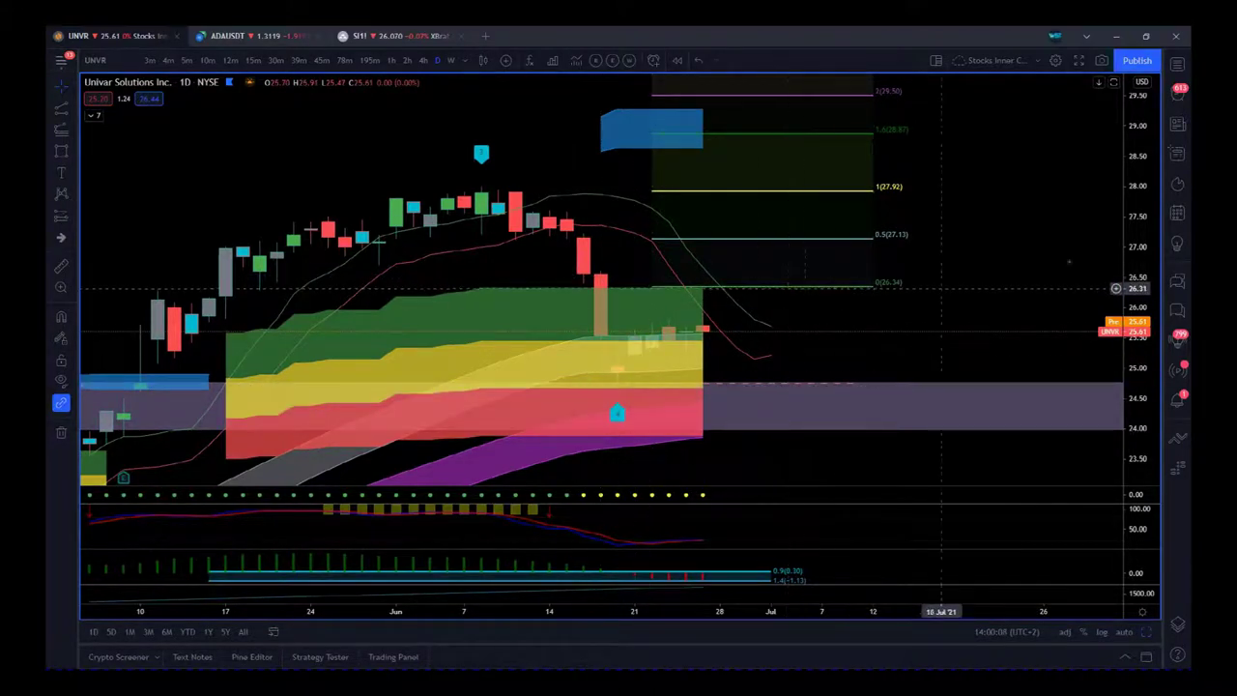
drag(940, 288, 643, 414)
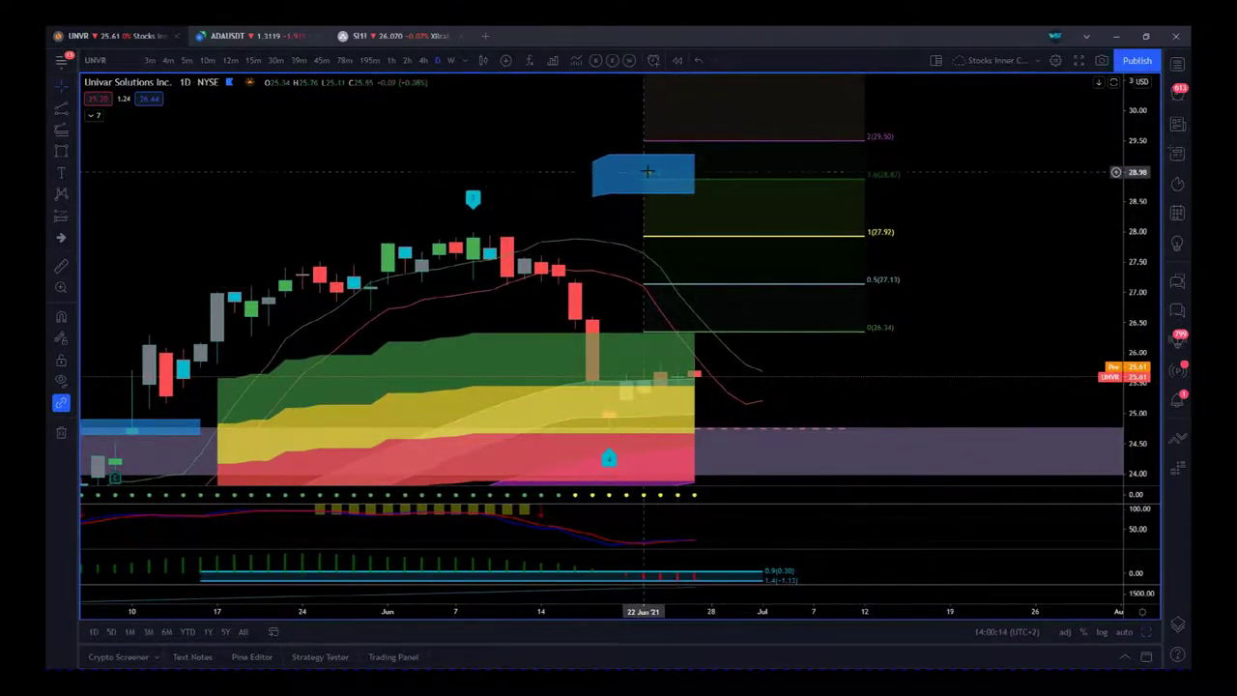
drag(927, 285, 1113, 271)
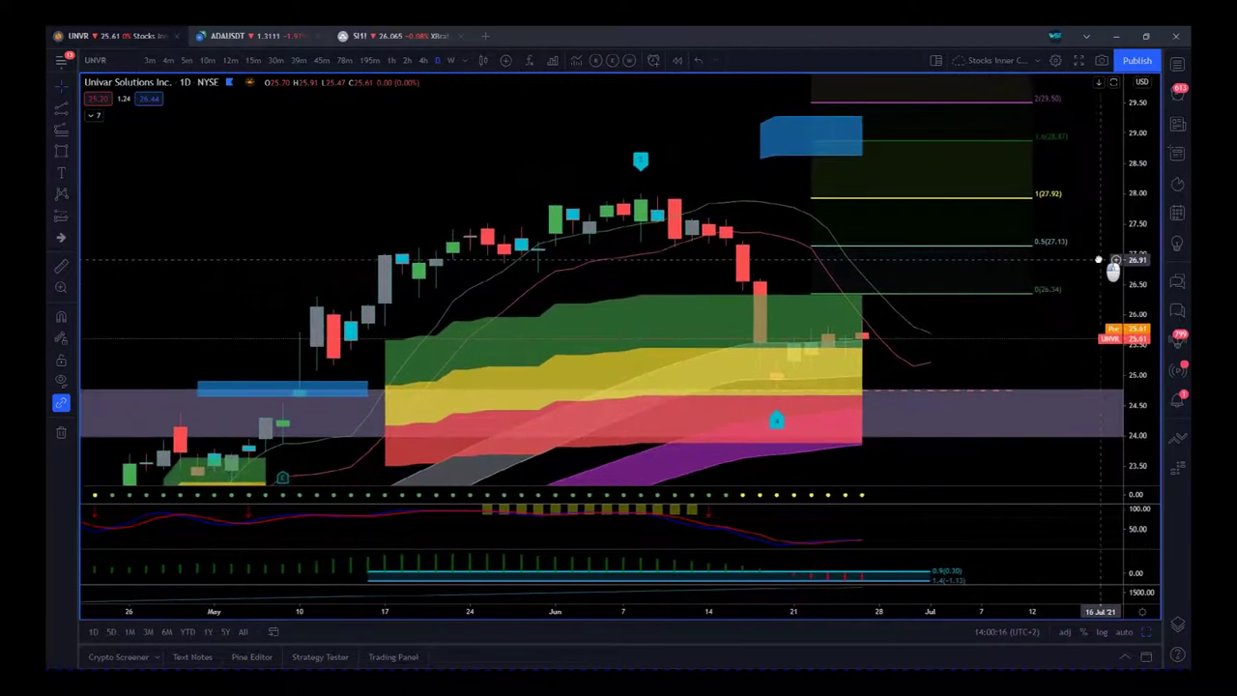
drag(829, 606, 833, 609)
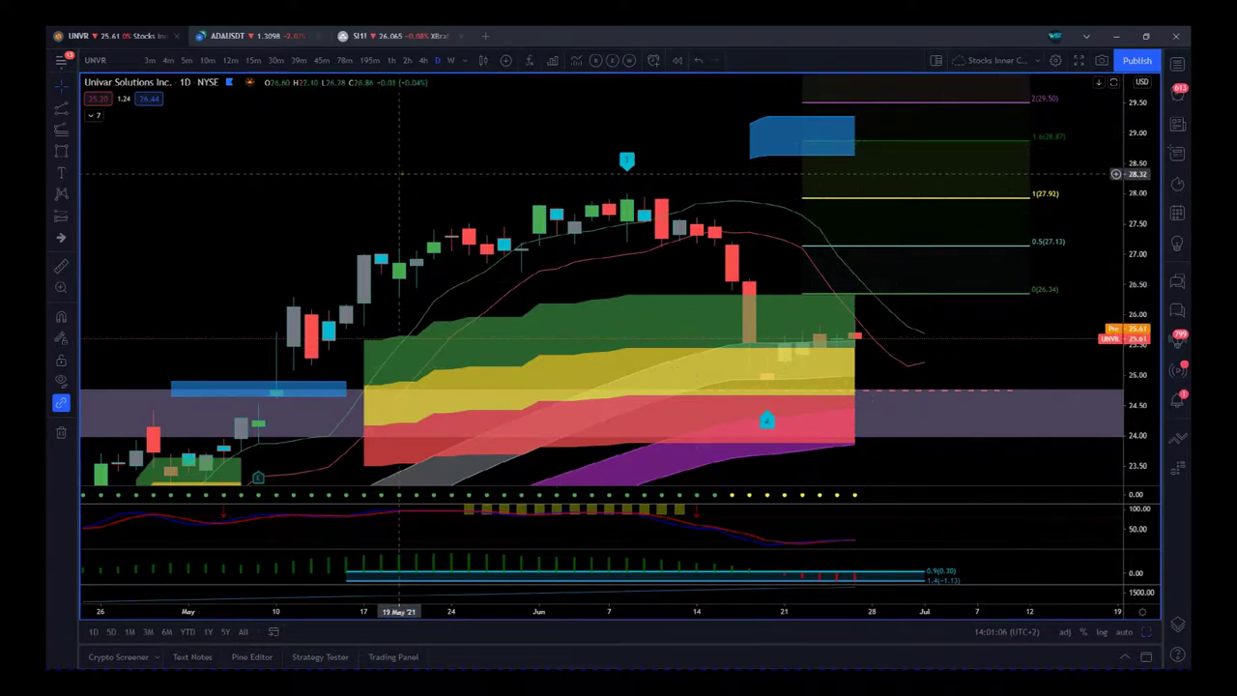
drag(399, 176, 453, 167)
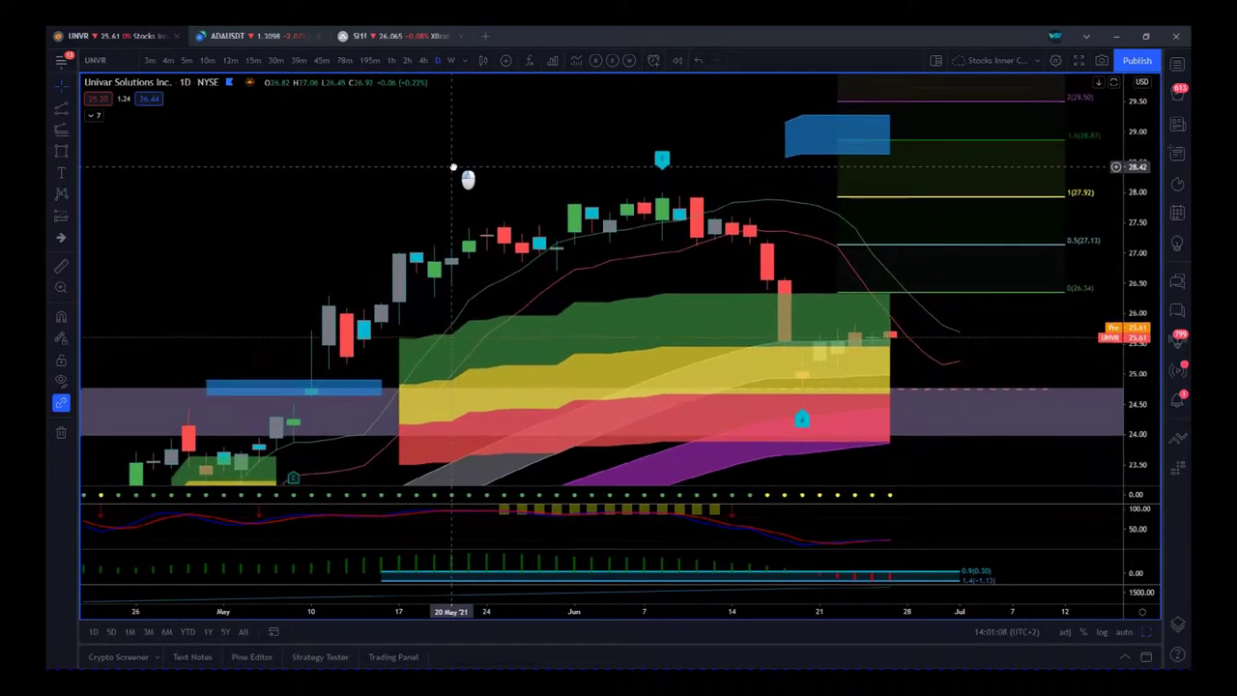
drag(607, 625, 483, 625)
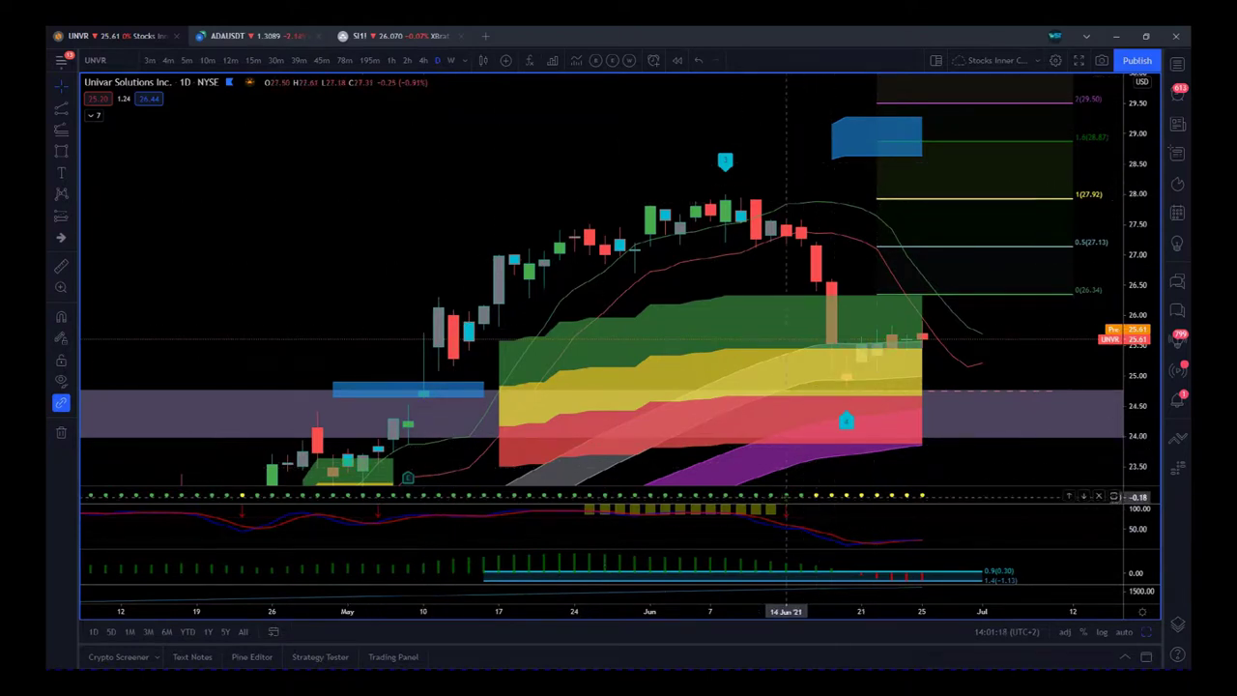
drag(993, 468, 1000, 468)
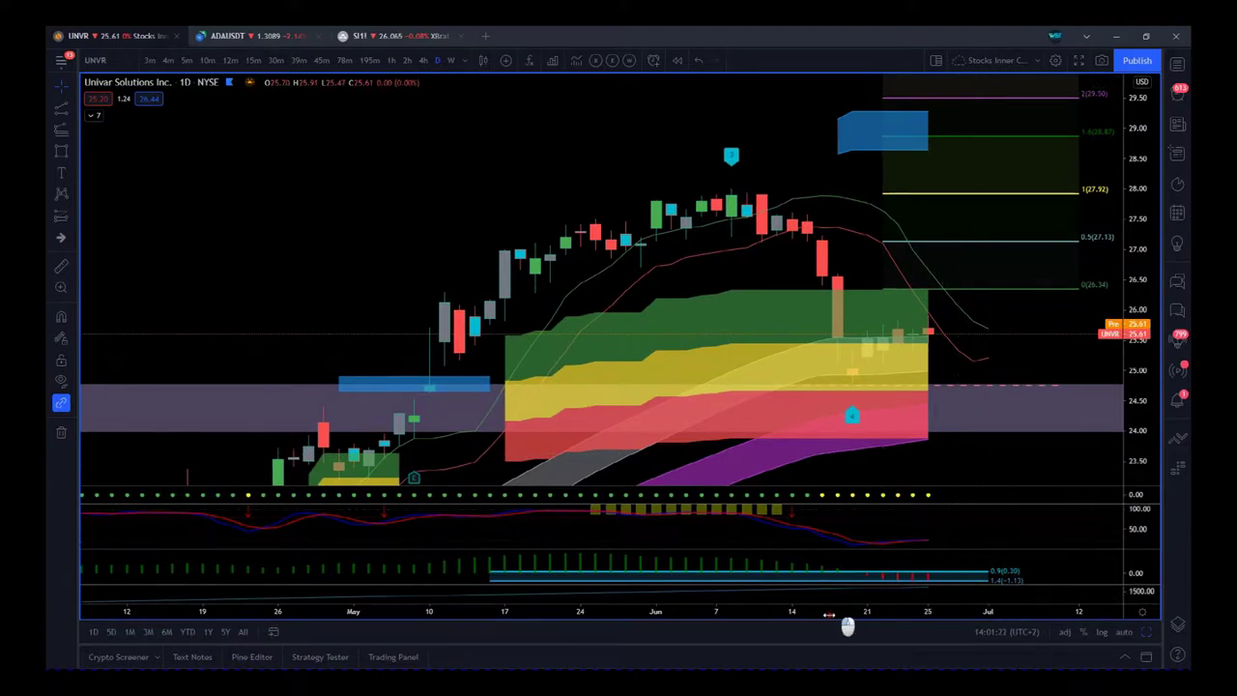
drag(829, 614, 734, 611)
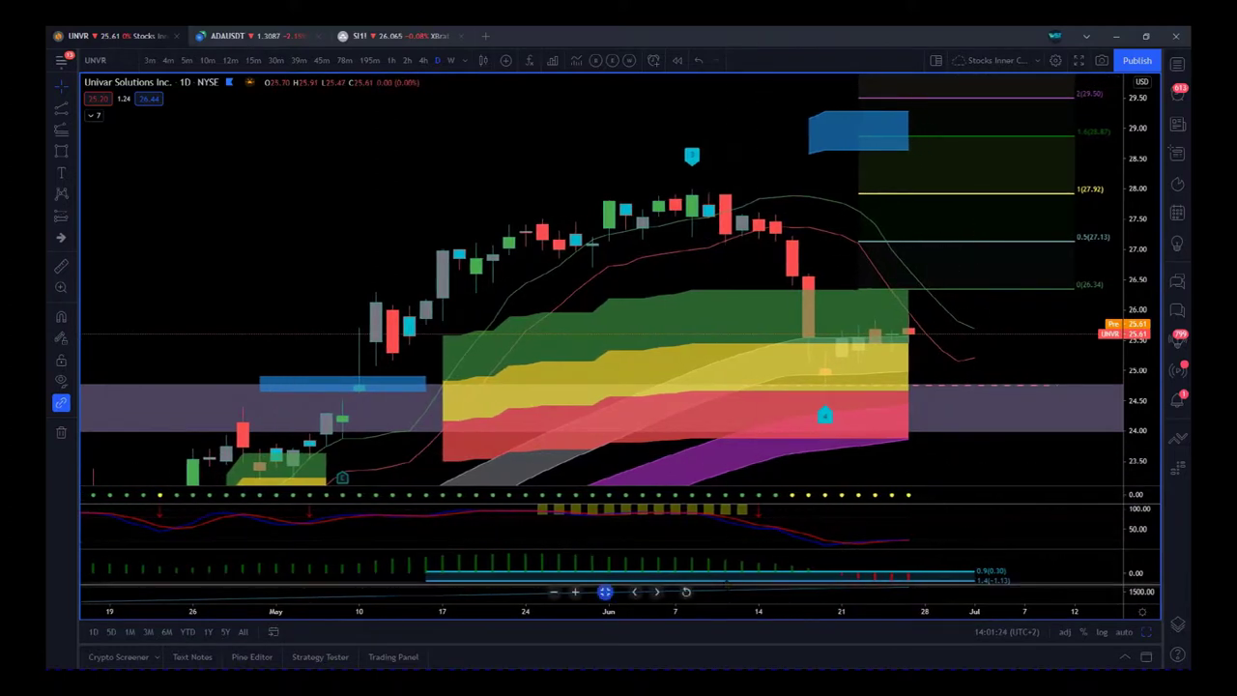